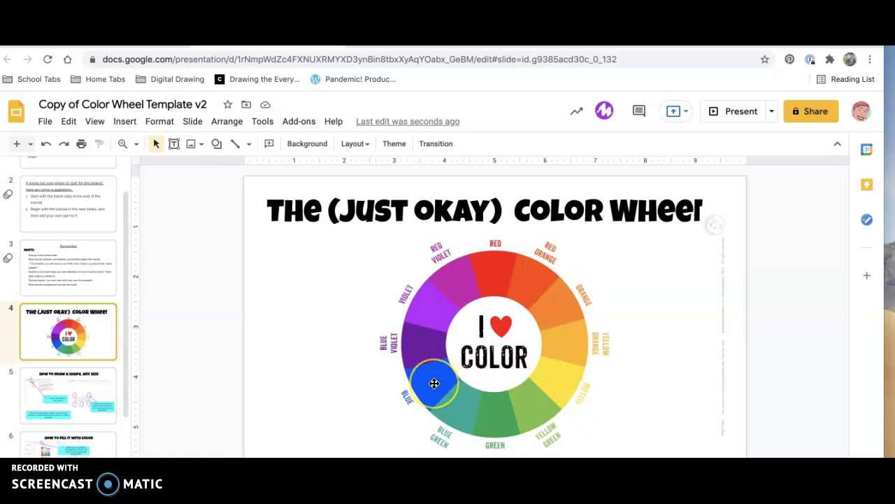
# - Draw a rectangle on the slide to the left of the color wheel
pyautogui.click(216, 144)
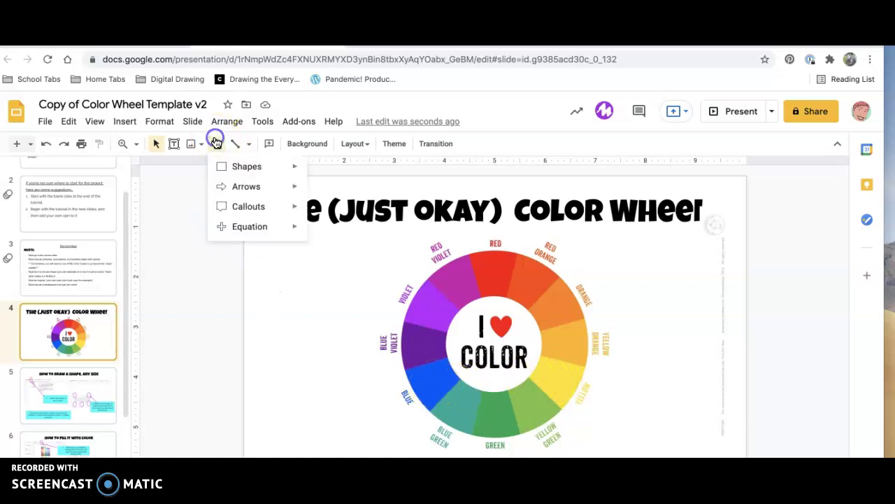
pyautogui.moveTo(222, 170)
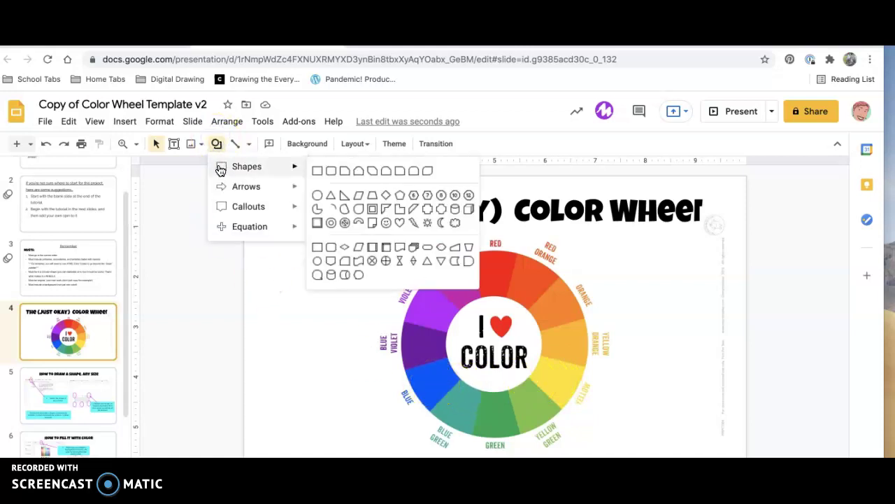
pyautogui.click(314, 170)
pyautogui.moveTo(263, 277); pyautogui.dragTo(356, 333)
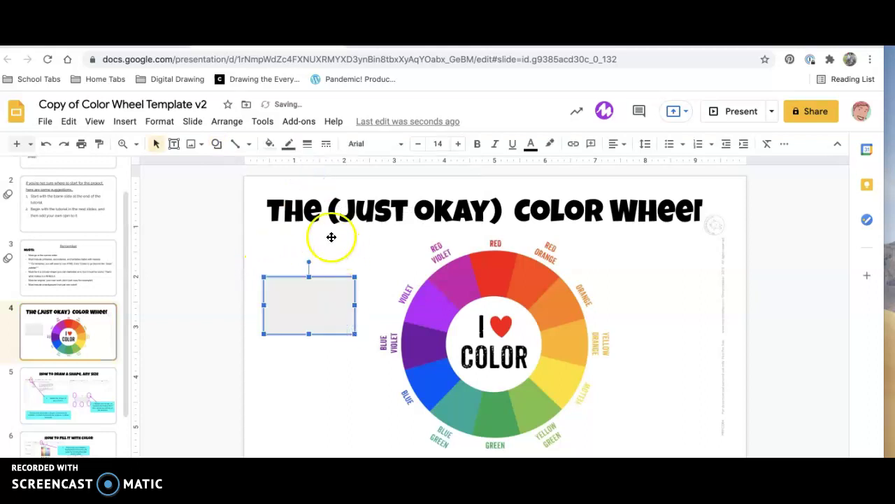
# - Look over the fill colour choices, leave the fill grey, and reselect the rectangle
pyautogui.click(269, 143)
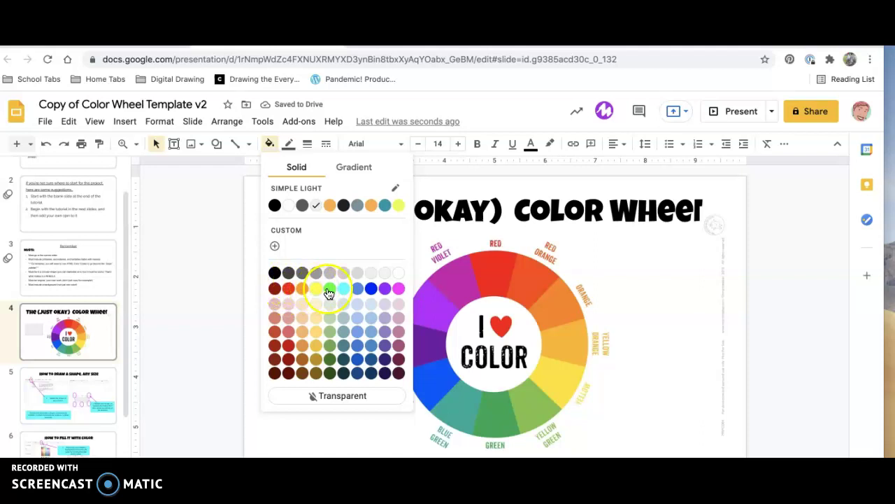
pyautogui.click(359, 420)
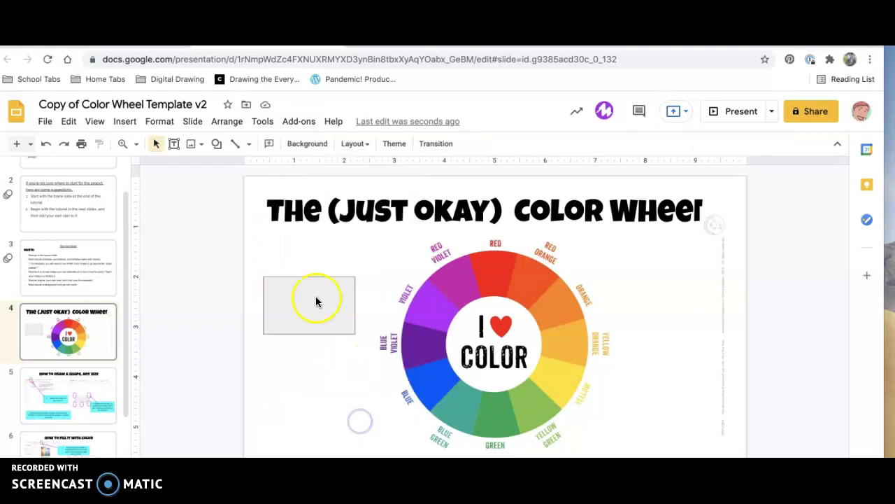
pyautogui.click(320, 293)
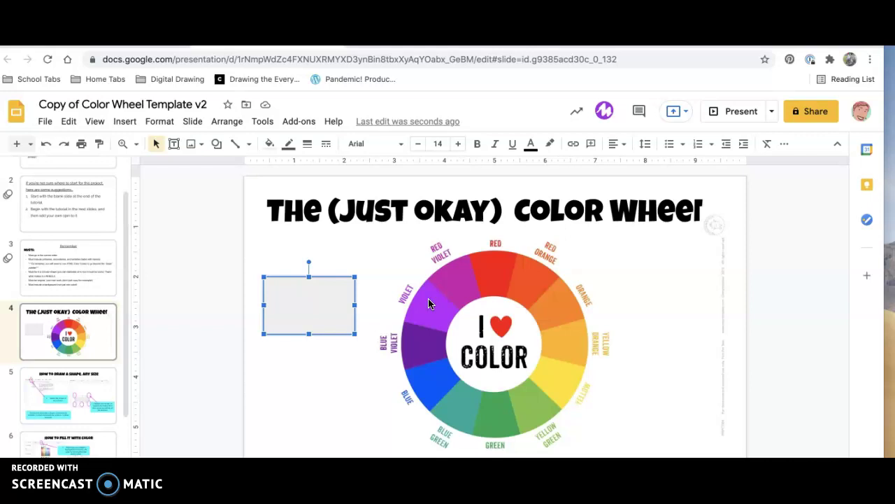
# - Show the fill colour palette for the selected grey rectangle
pyautogui.click(269, 145)
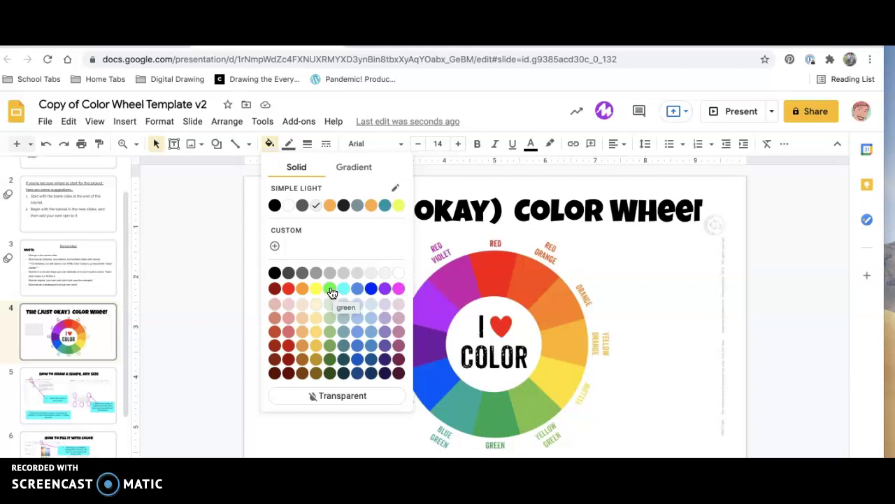
# - Fill the rectangle with a custom green (#24dc26) and nudge it lower on the slide
pyautogui.click(274, 245)
pyautogui.moveTo(383, 349); pyautogui.dragTo(425, 350)
pyautogui.moveTo(378, 240); pyautogui.dragTo(487, 234)
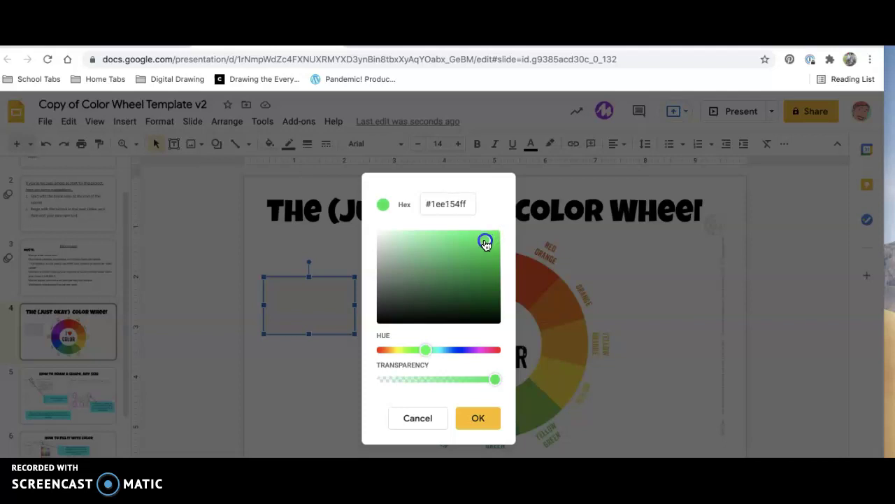
pyautogui.moveTo(481, 246); pyautogui.dragTo(481, 244)
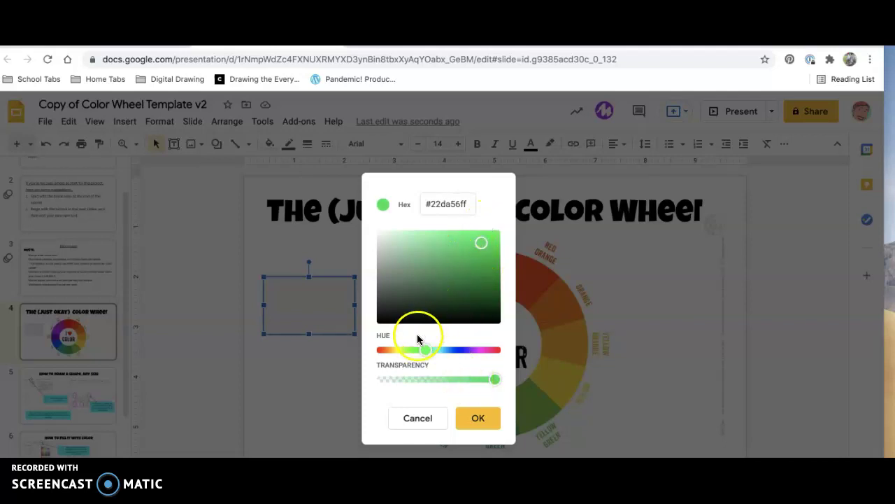
pyautogui.moveTo(426, 352); pyautogui.dragTo(429, 353)
pyautogui.moveTo(420, 355)
pyautogui.mouseDown()
pyautogui.moveTo(409, 354)
pyautogui.moveTo(415, 356)
pyautogui.mouseUp()
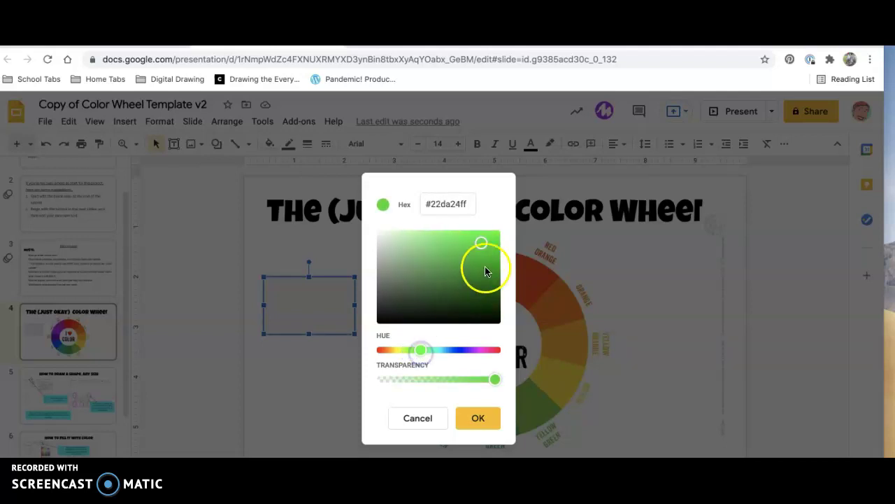
pyautogui.moveTo(484, 251); pyautogui.dragTo(483, 248)
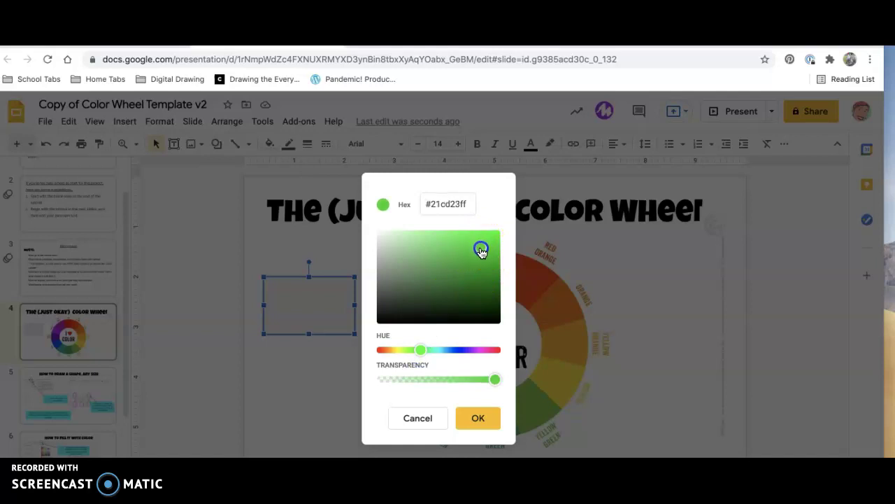
pyautogui.click(475, 402)
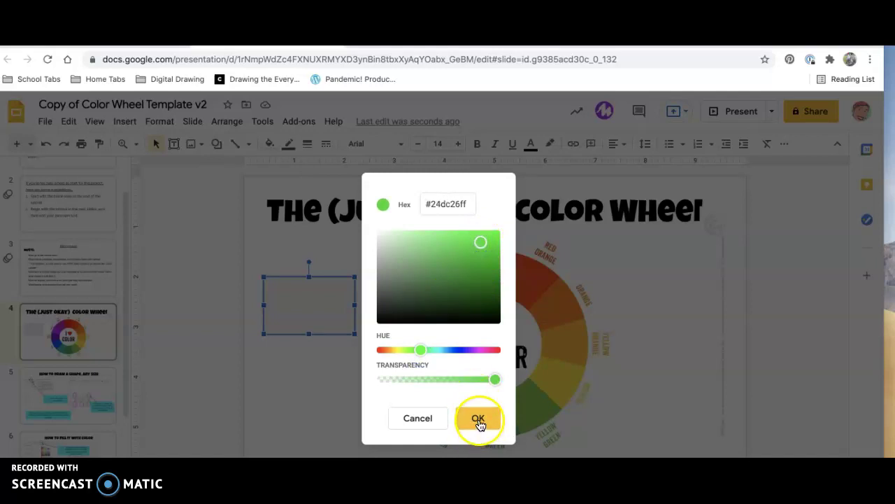
pyautogui.click(479, 420)
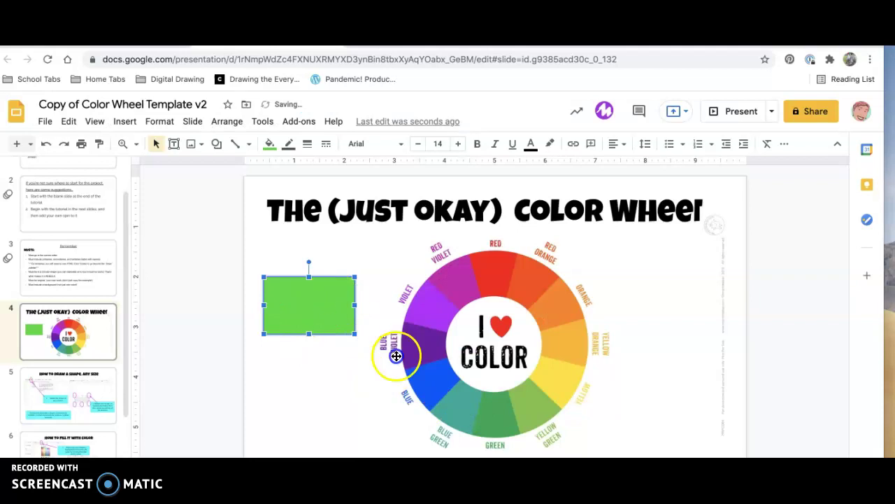
pyautogui.moveTo(396, 356); pyautogui.dragTo(317, 323)
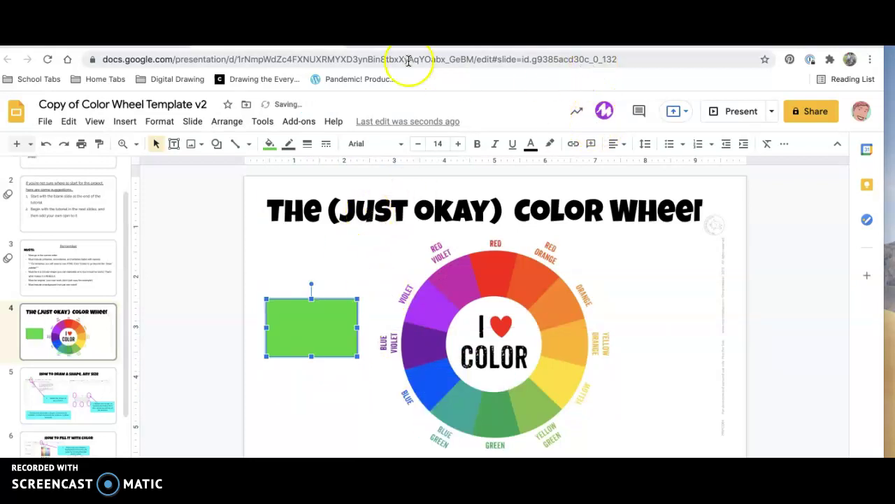
# - In a new browser tab, search the web for 'html color code'
pyautogui.hotkey('ctrl', 't')
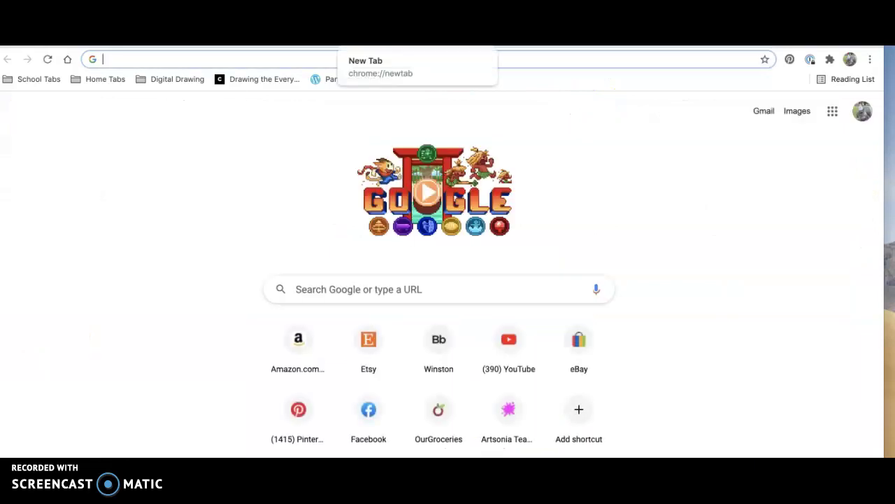
pyautogui.write('html color ')
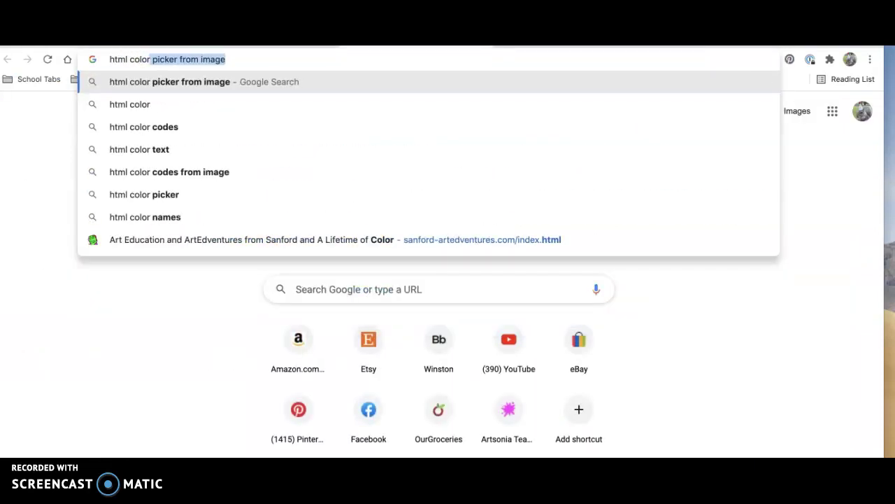
pyautogui.write('code')
pyautogui.press('Return')
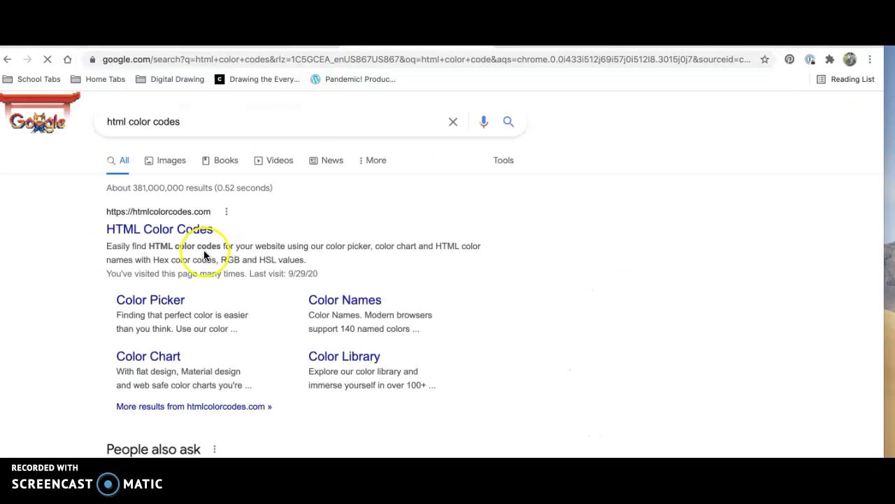
# - On htmlcolorcodes.com, pick a deeper, toned-down green (#16AC16) in the colour picker
pyautogui.click(160, 230)
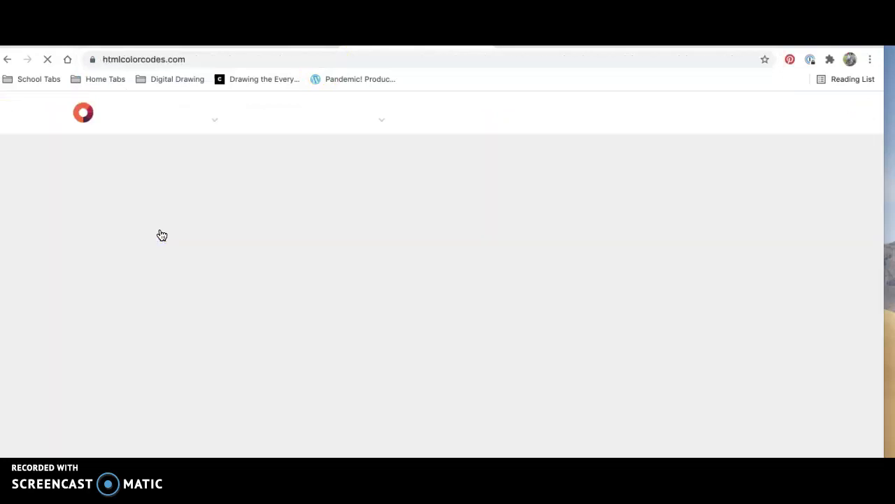
pyautogui.scroll(-5, 333, 280)
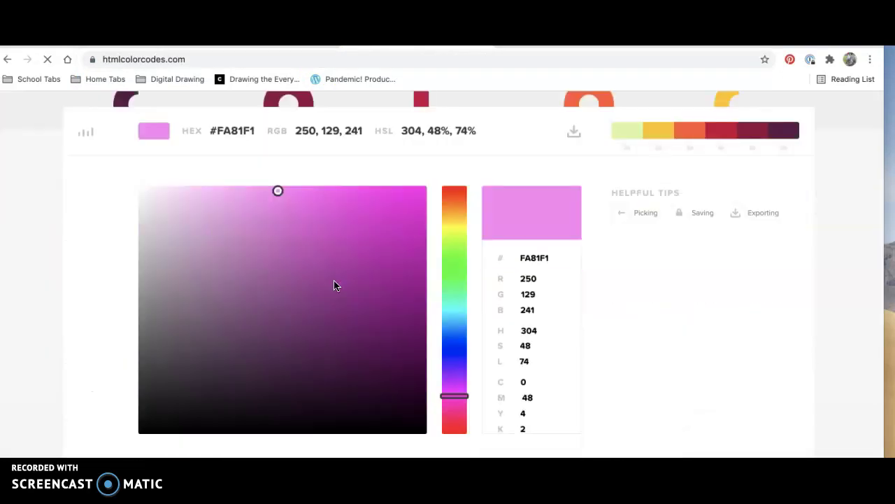
pyautogui.moveTo(454, 369); pyautogui.dragTo(455, 242)
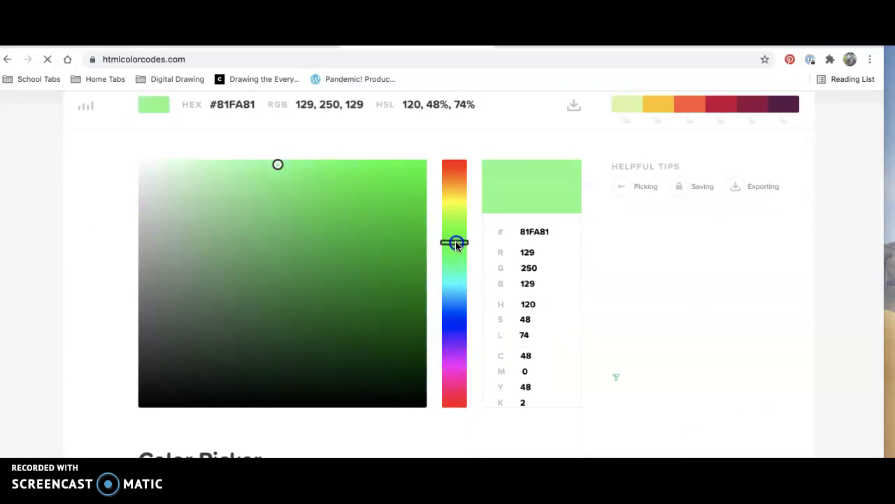
pyautogui.moveTo(278, 166); pyautogui.dragTo(276, 166)
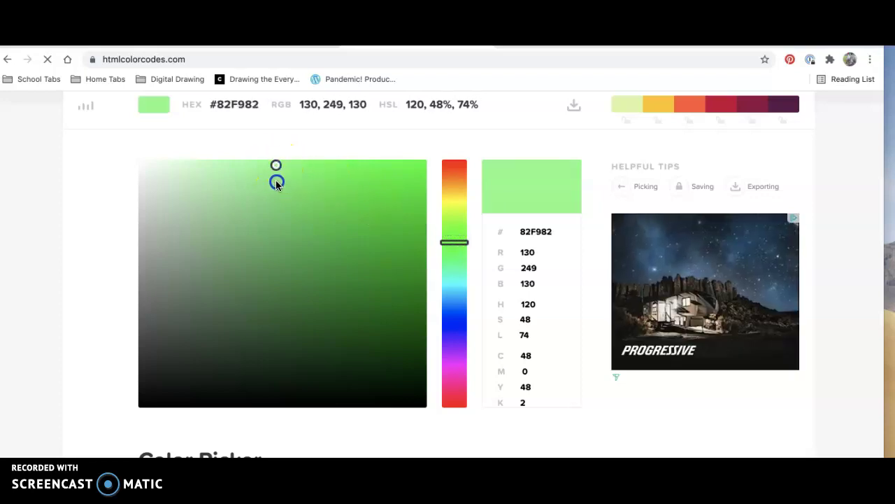
pyautogui.moveTo(276, 196)
pyautogui.mouseDown()
pyautogui.moveTo(305, 197)
pyautogui.moveTo(250, 202)
pyautogui.moveTo(264, 205)
pyautogui.mouseUp()
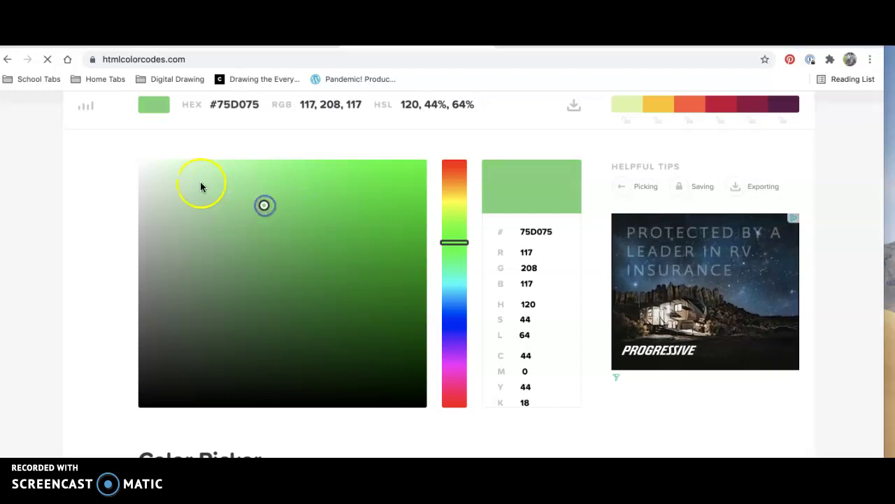
pyautogui.click(264, 207)
pyautogui.moveTo(264, 208)
pyautogui.mouseDown()
pyautogui.moveTo(390, 209)
pyautogui.moveTo(389, 241)
pyautogui.mouseUp()
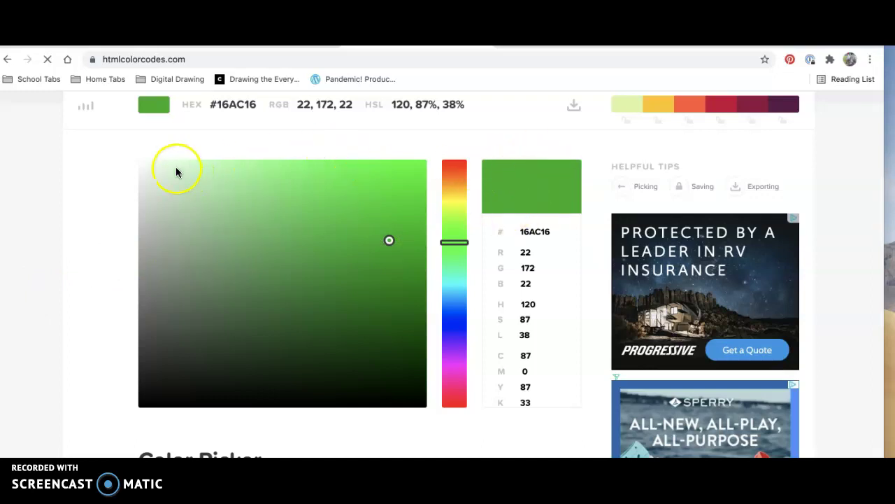
# - Copy the hex value #16AC16 from the picker
pyautogui.scroll(1, 75, 238)
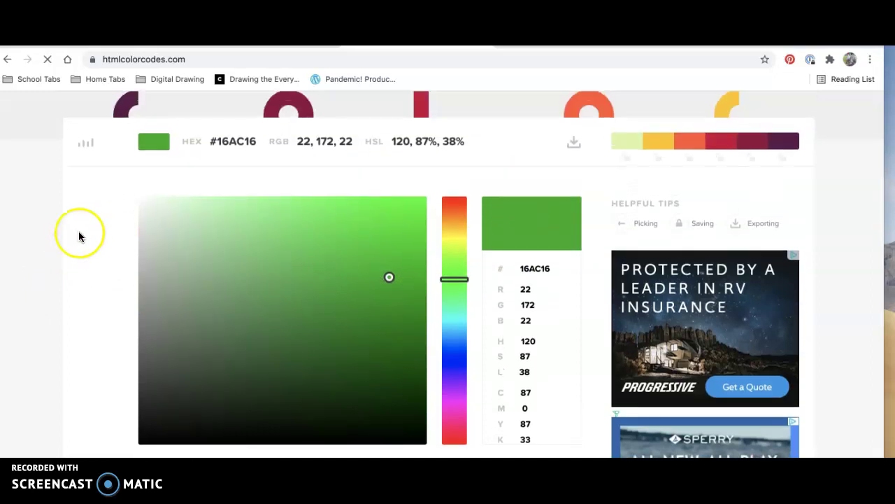
pyautogui.doubleClick(233, 144)
pyautogui.rightClick(235, 144)
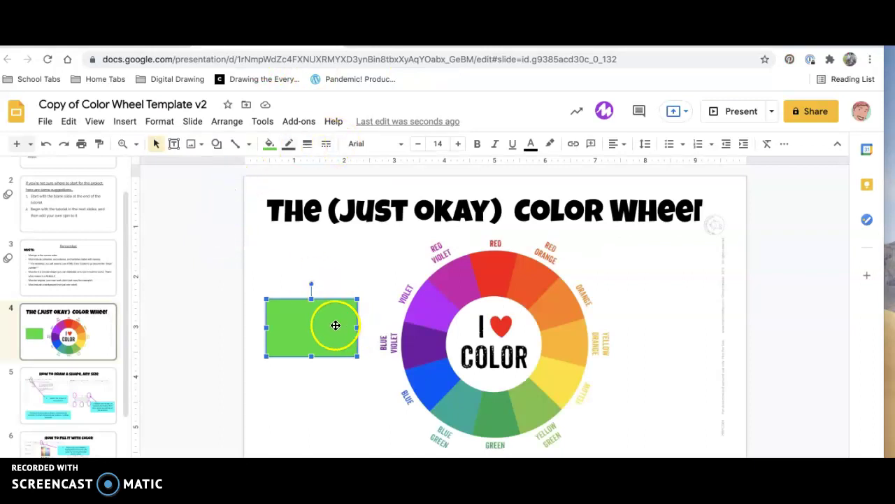
# - Paste the copied hex code into a custom fill colour for the rectangle and apply it
pyautogui.click(270, 145)
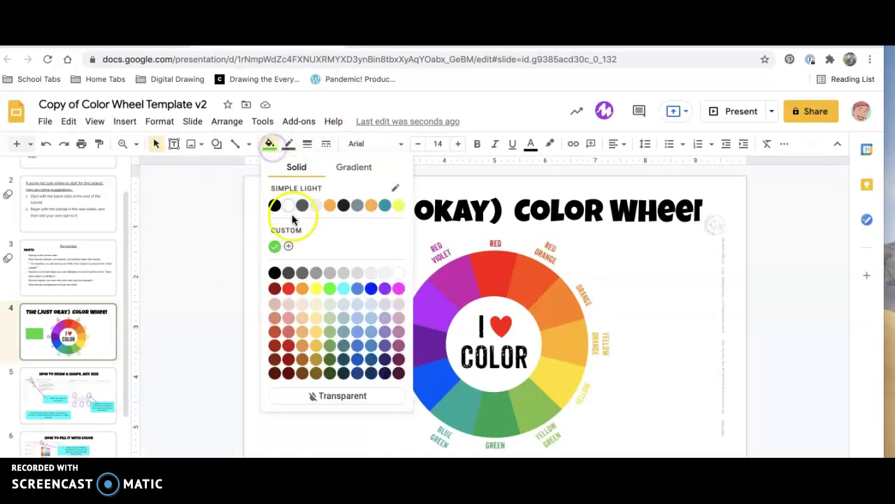
pyautogui.click(289, 245)
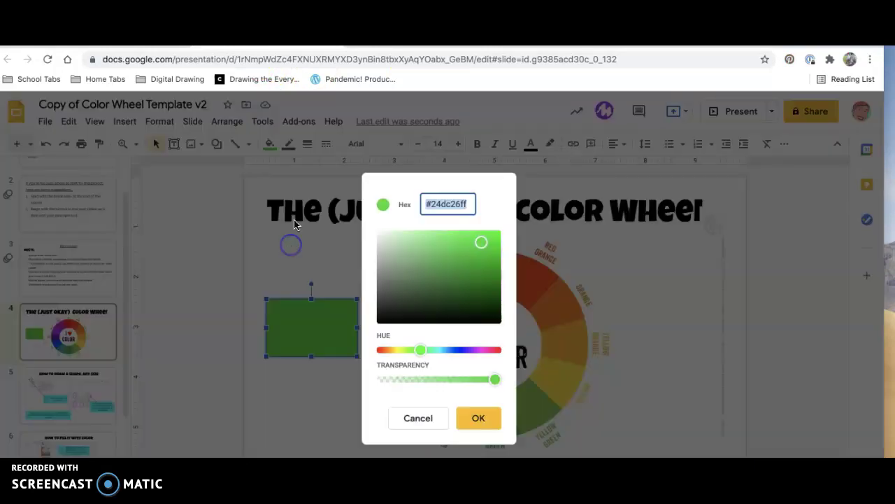
pyautogui.rightClick(443, 203)
pyautogui.click(474, 302)
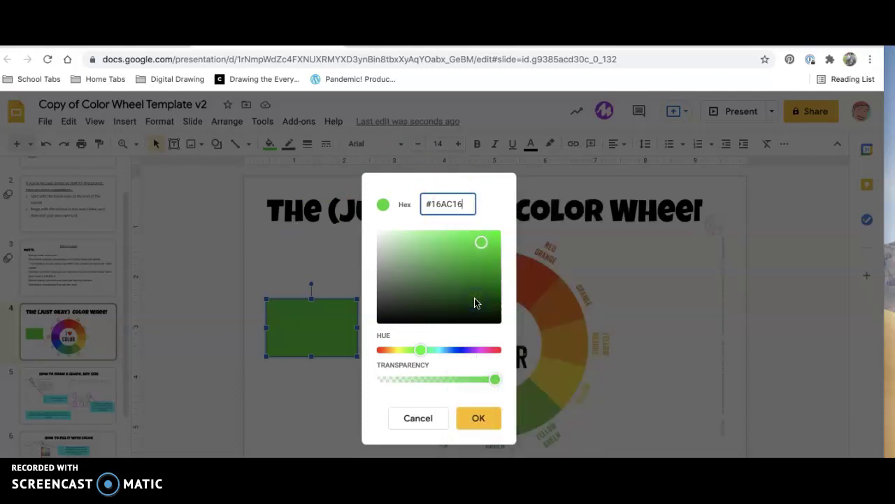
pyautogui.click(440, 204)
pyautogui.tripleClick(448, 203)
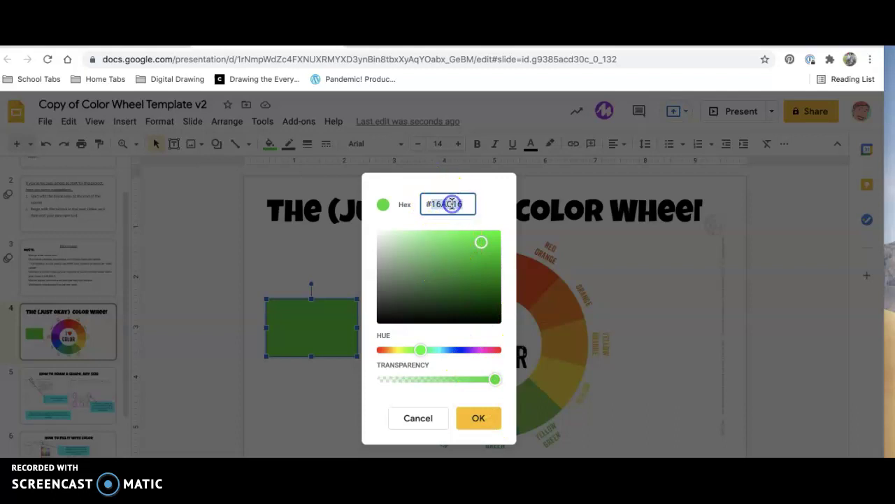
pyautogui.click(478, 419)
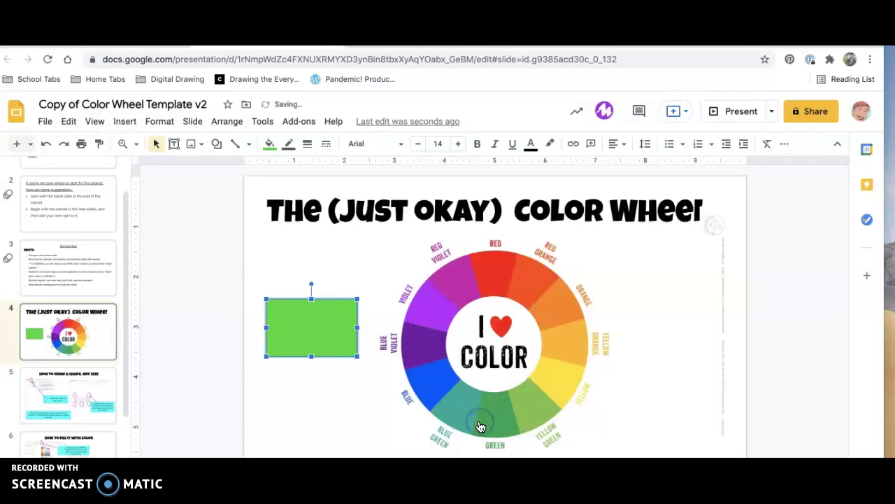
# - Repaste the hex code, delete the extra '#' so it reads #16AC16, and apply it
pyautogui.click(270, 143)
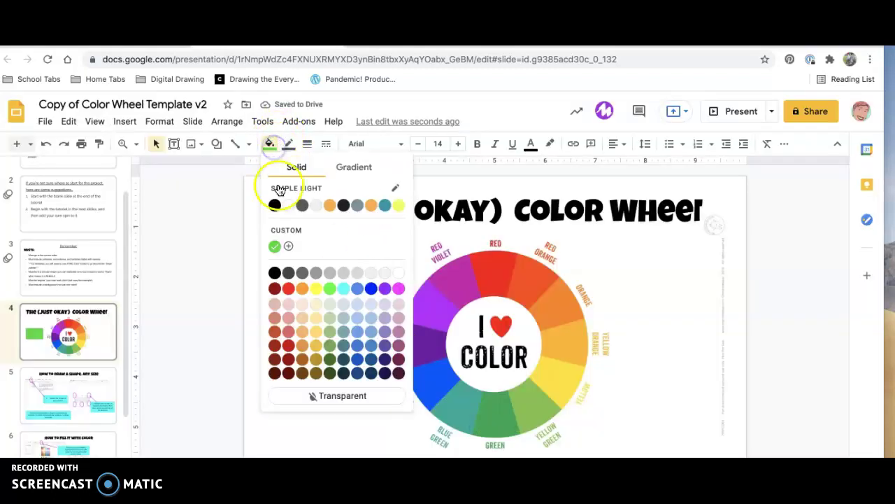
pyautogui.click(290, 247)
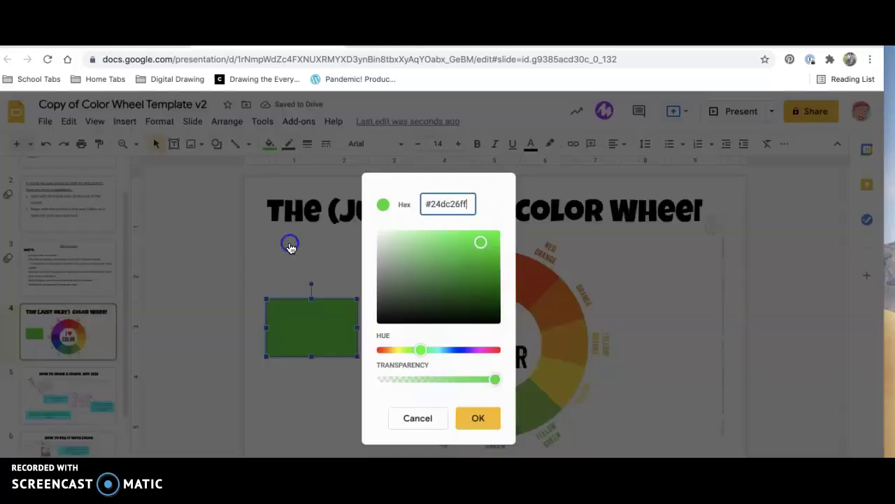
pyautogui.doubleClick(431, 203)
pyautogui.rightClick(436, 211)
pyautogui.click(462, 294)
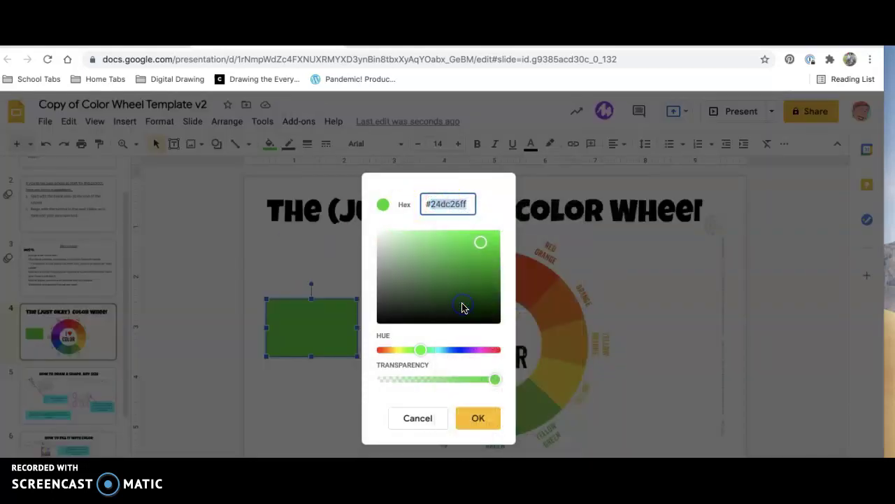
pyautogui.click(430, 204)
pyautogui.press('BackSpace')
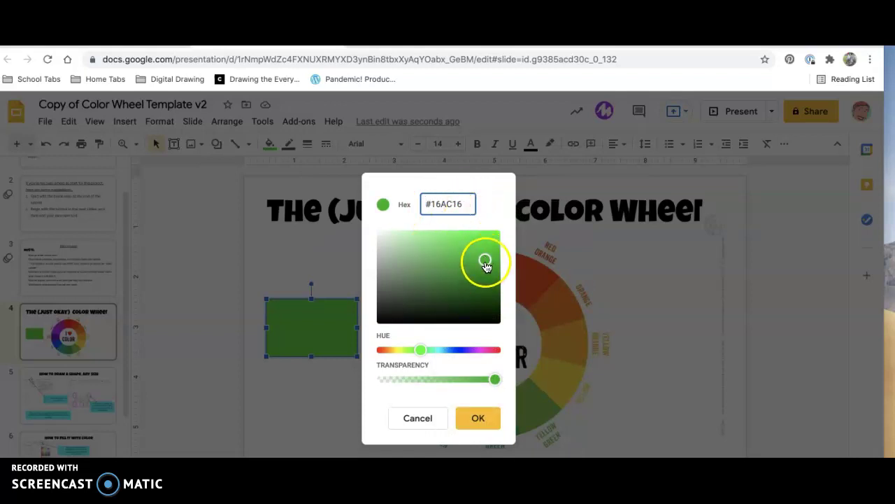
pyautogui.click(478, 423)
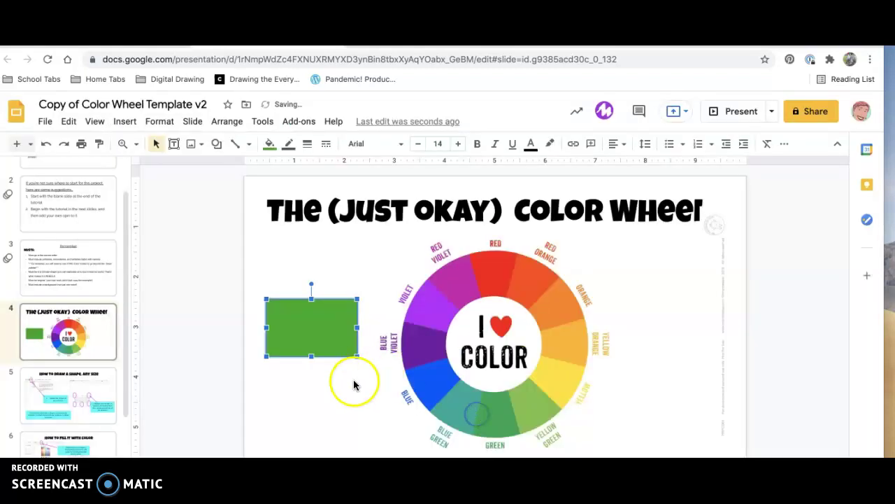
# - Check the saved custom swatch, then drag the green rectangle lower, left of the wheel
pyautogui.click(269, 145)
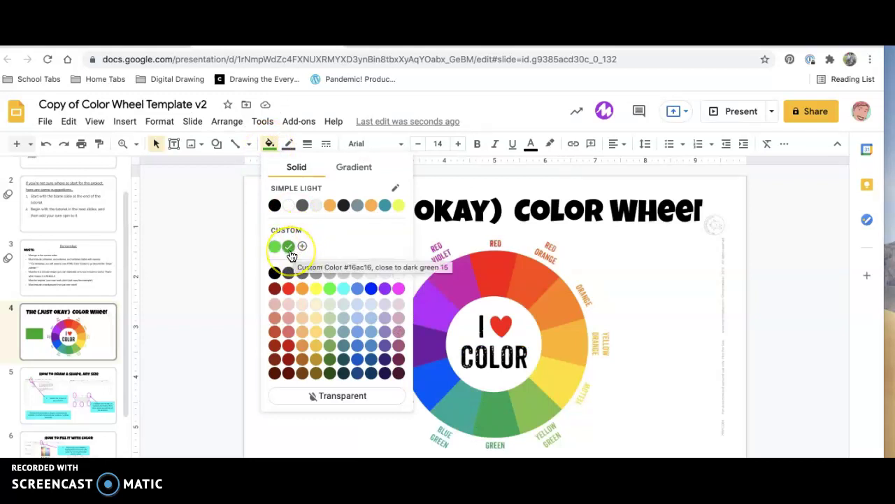
pyautogui.click(320, 427)
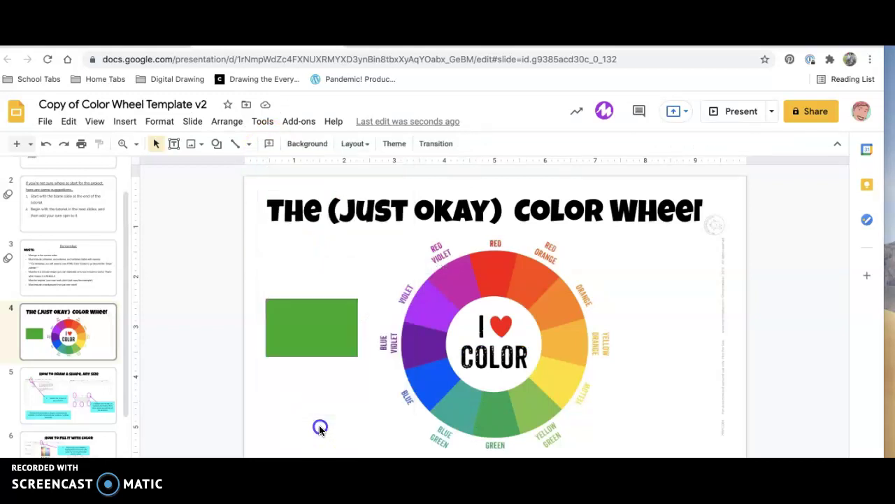
pyautogui.click(303, 320)
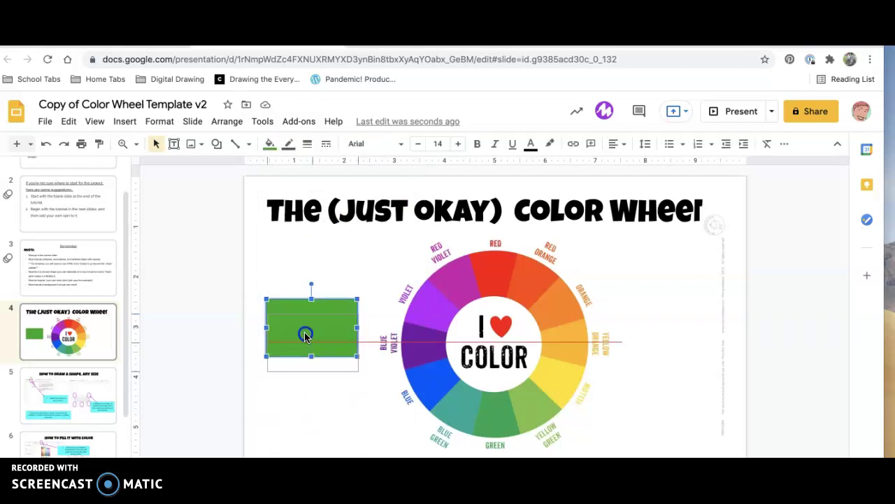
pyautogui.moveTo(306, 321); pyautogui.dragTo(325, 379)
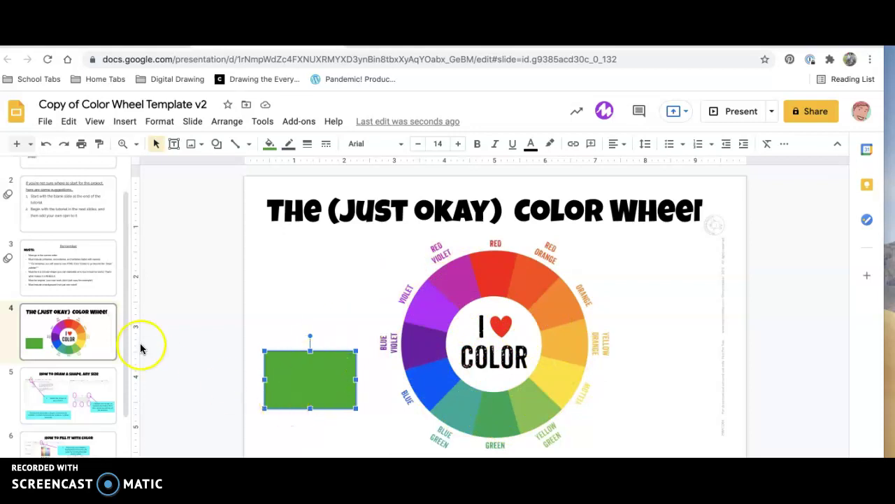
# - Scroll down the slide filmstrip toward slide 7
pyautogui.scroll(-3, 60, 381)
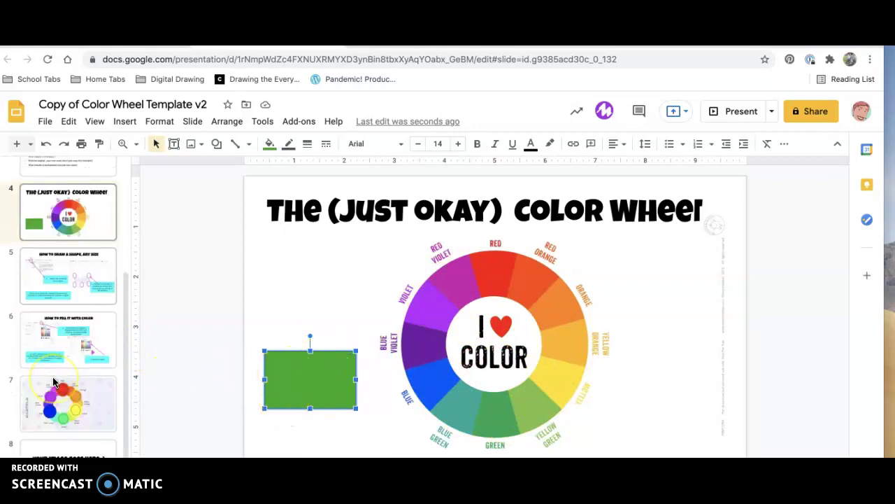